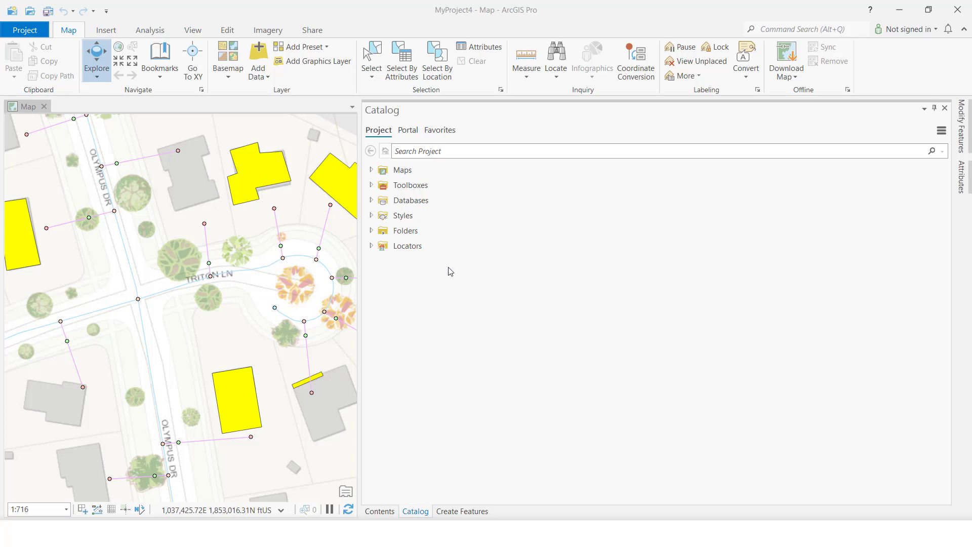
Expand Folders, ArcGISPro and MyProject2 in the Catalog to reveal Pipeline_AssetPackage_2.gdb
click(371, 231)
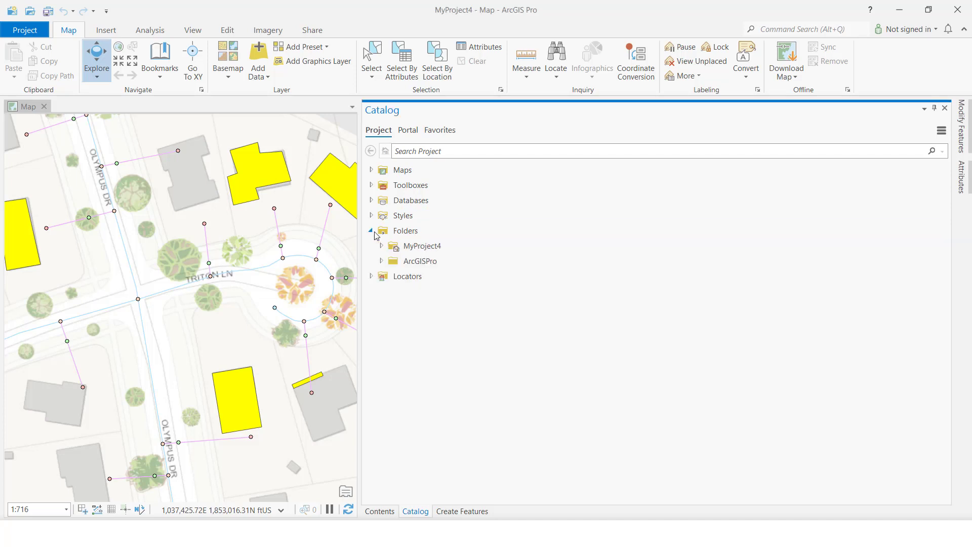
click(381, 261)
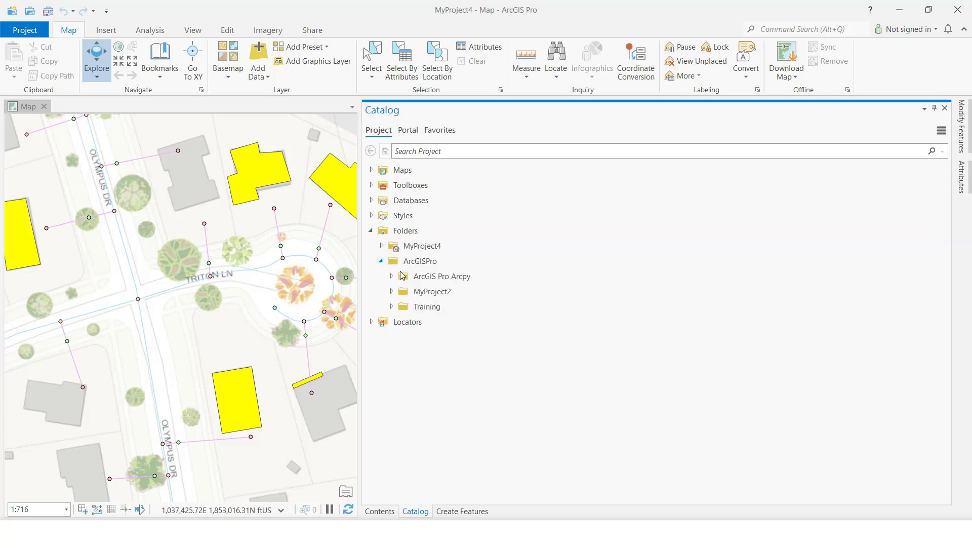
click(392, 292)
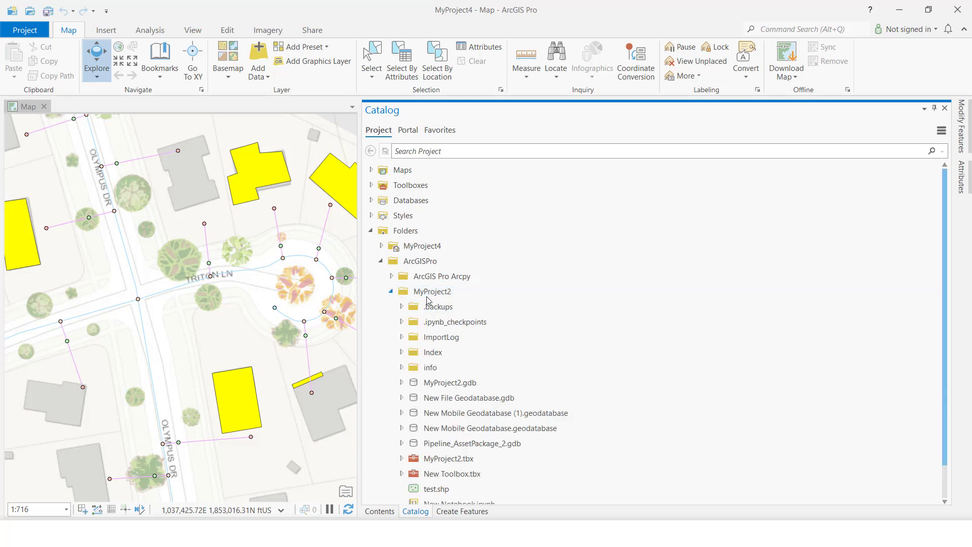
scroll(469, 390, down, 1)
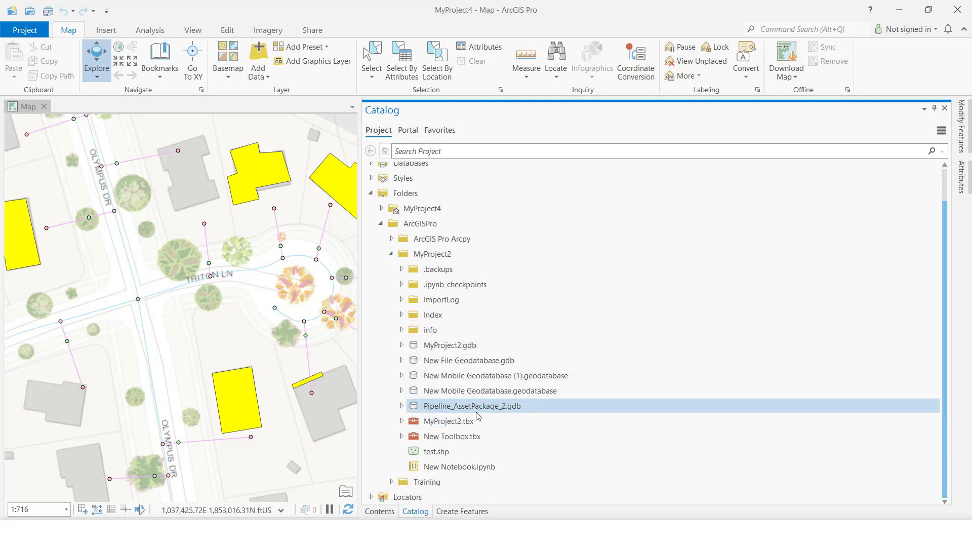
mouse_move(479, 410)
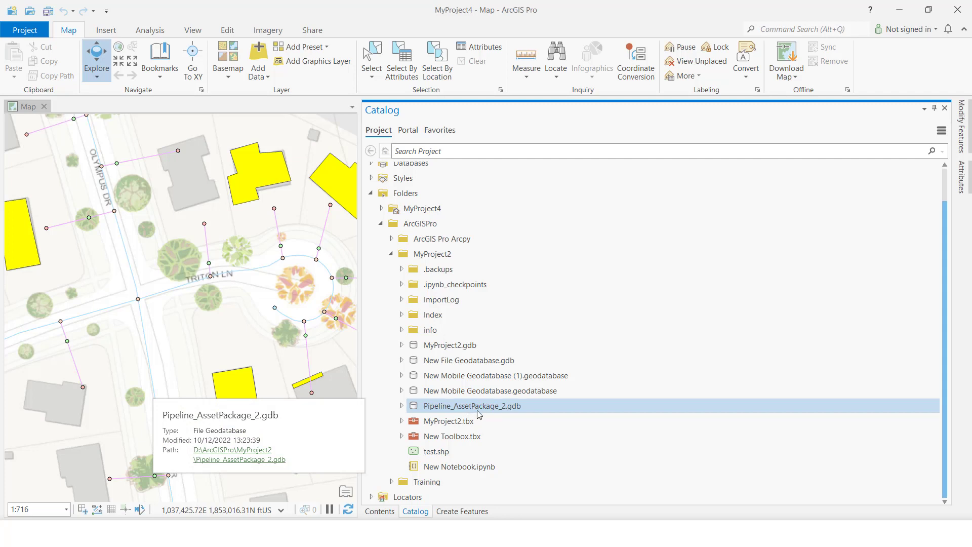
Check the geodatabase's Export options, then expand Pipeline_AssetPackage_2.gdb and its UtilityNetwork dataset
right_click(479, 410)
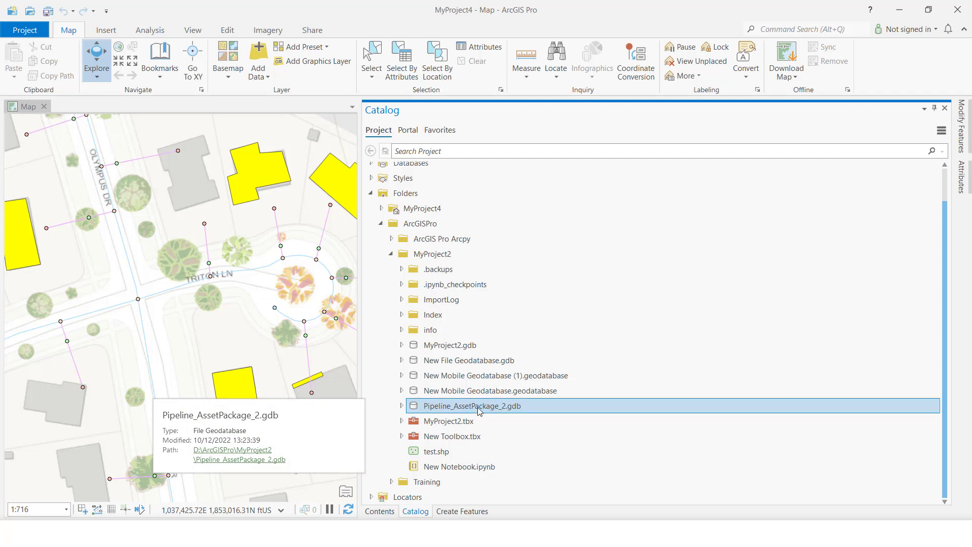
click(452, 410)
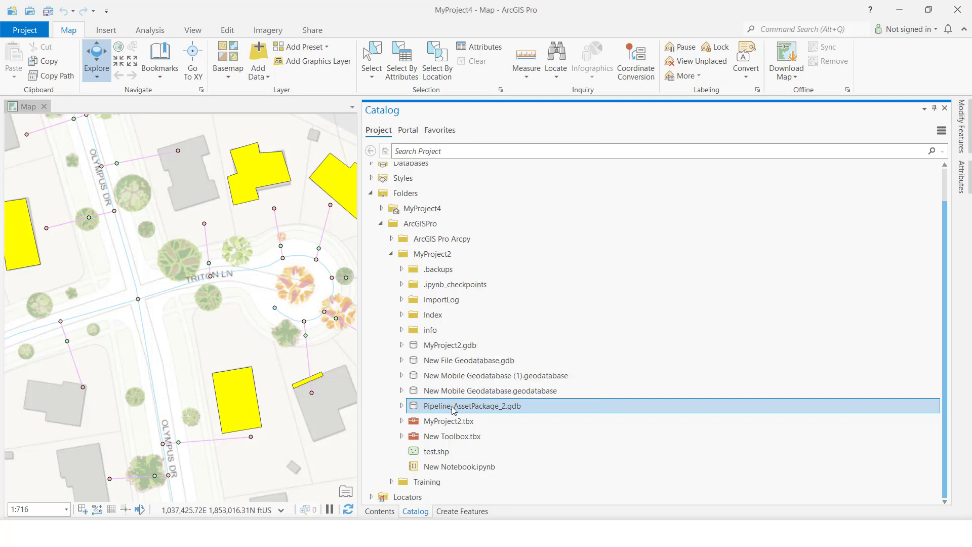
right_click(457, 410)
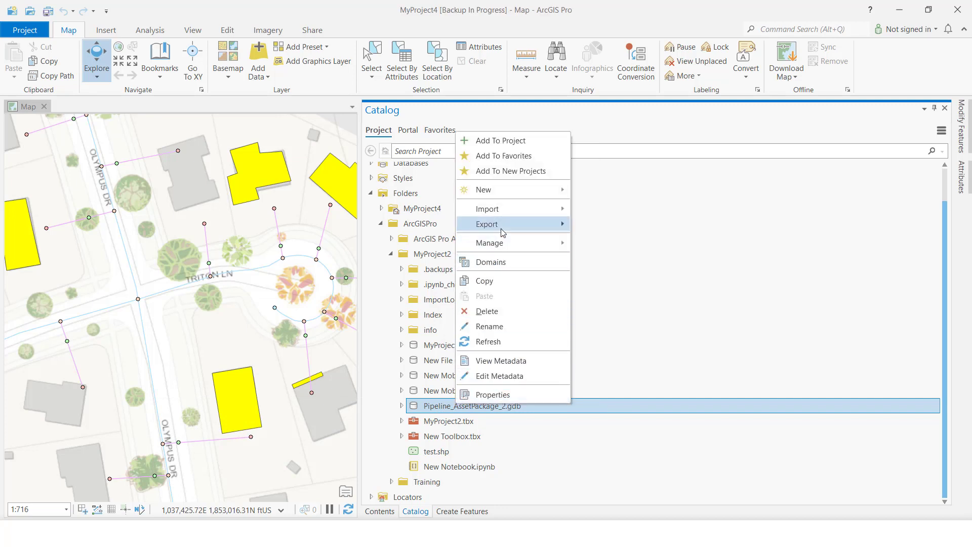
mouse_move(502, 233)
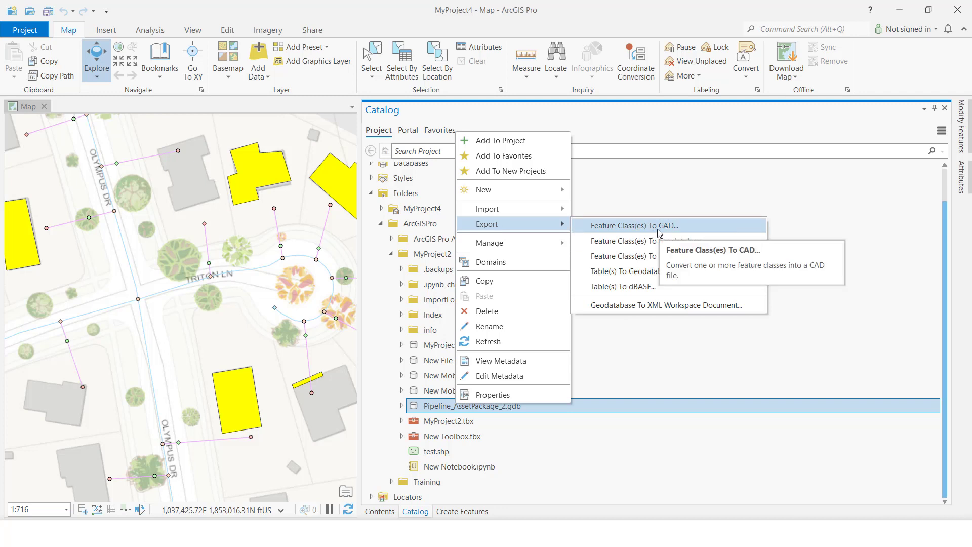
click(424, 410)
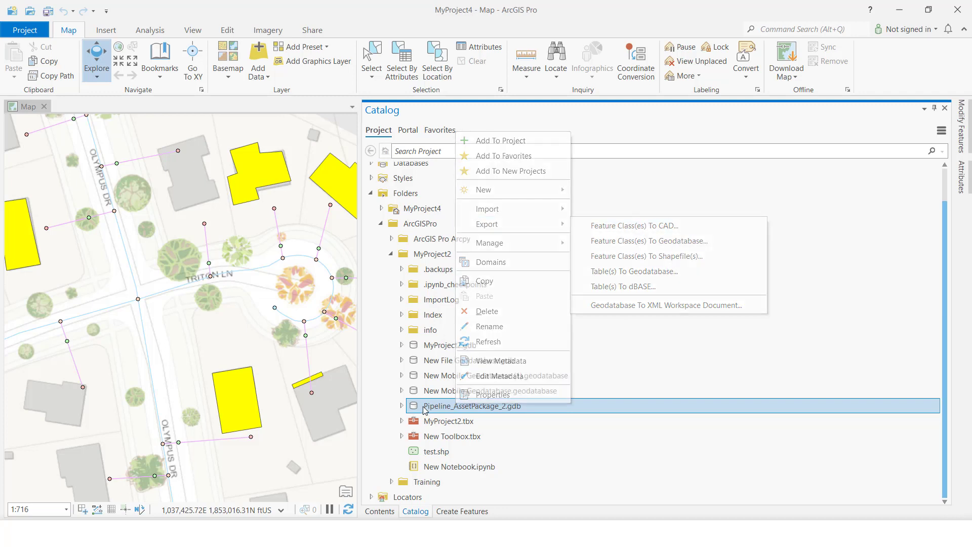
click(401, 407)
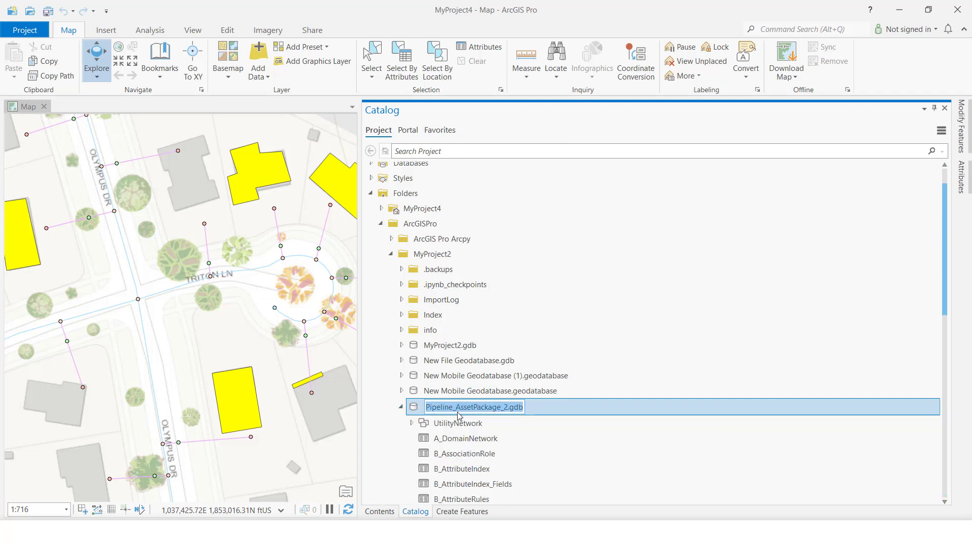
double_click(461, 423)
Preview PipelineDevice's Export options, then collapse UtilityNetwork and Pipeline_AssetPackage_2.gdb
scroll(465, 430, down, 2)
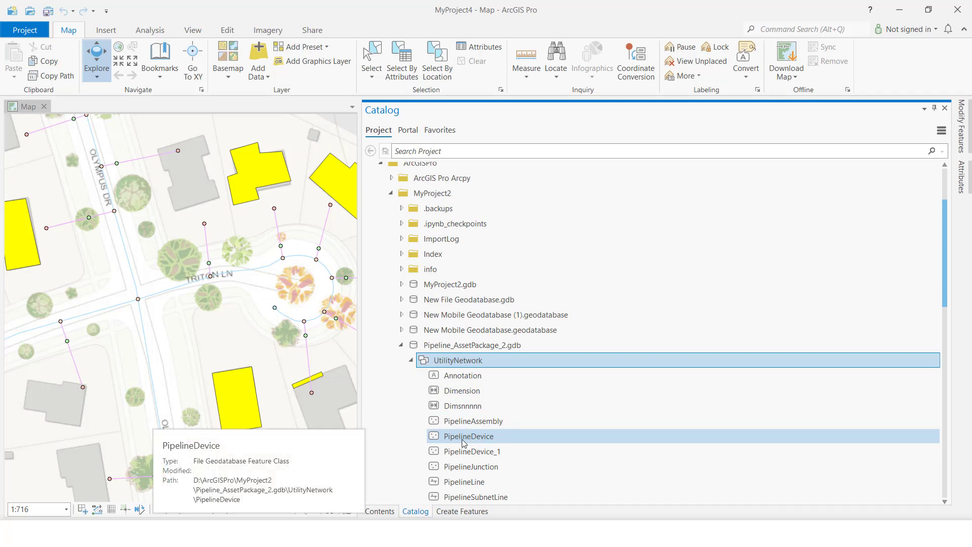
right_click(463, 440)
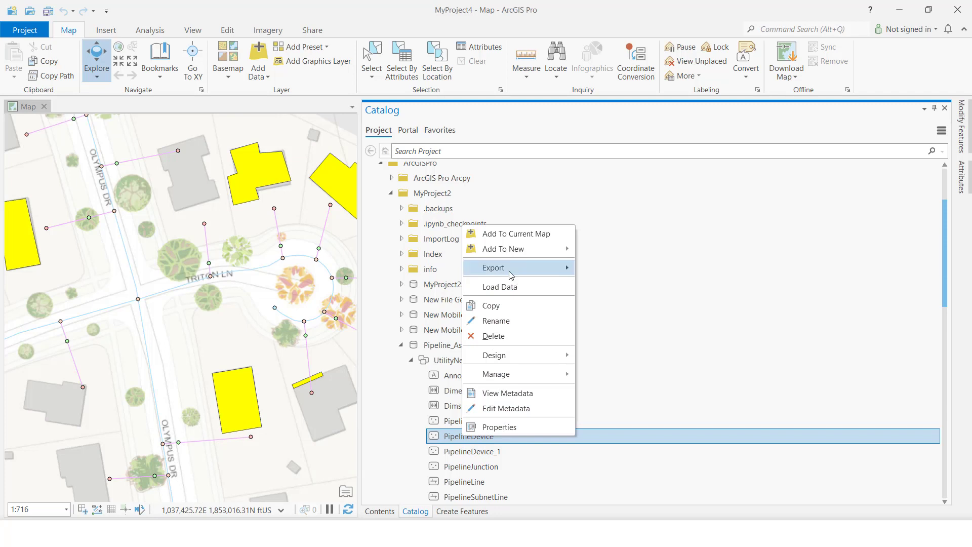
mouse_move(509, 272)
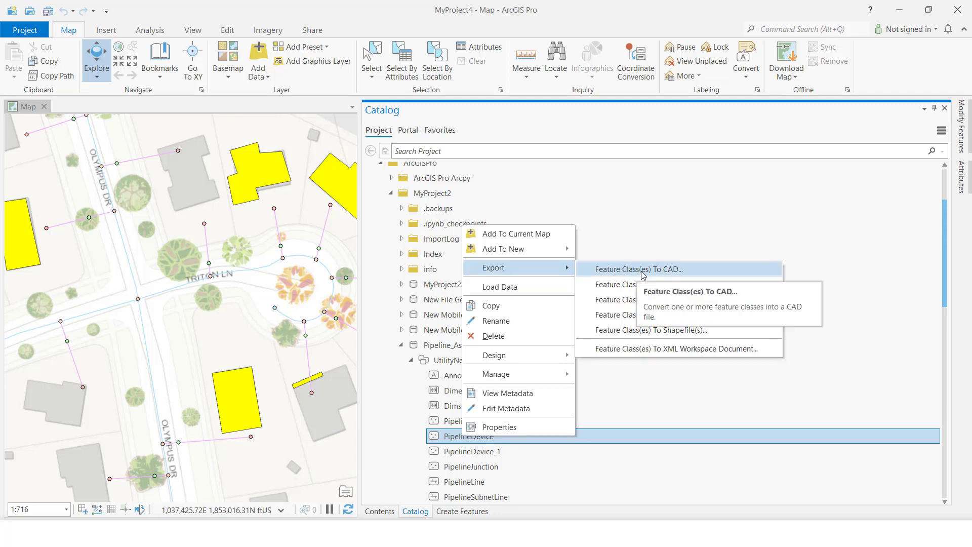
click(427, 352)
click(412, 360)
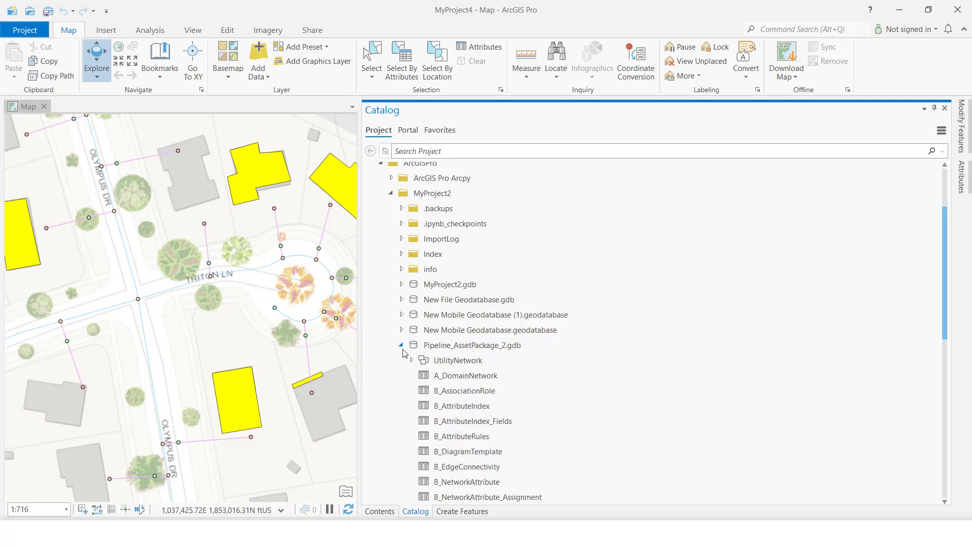
click(401, 346)
Launch Feature Class(es) To CAD for the geodatabase and remove PipelineDevice_1 from Input Features
right_click(471, 409)
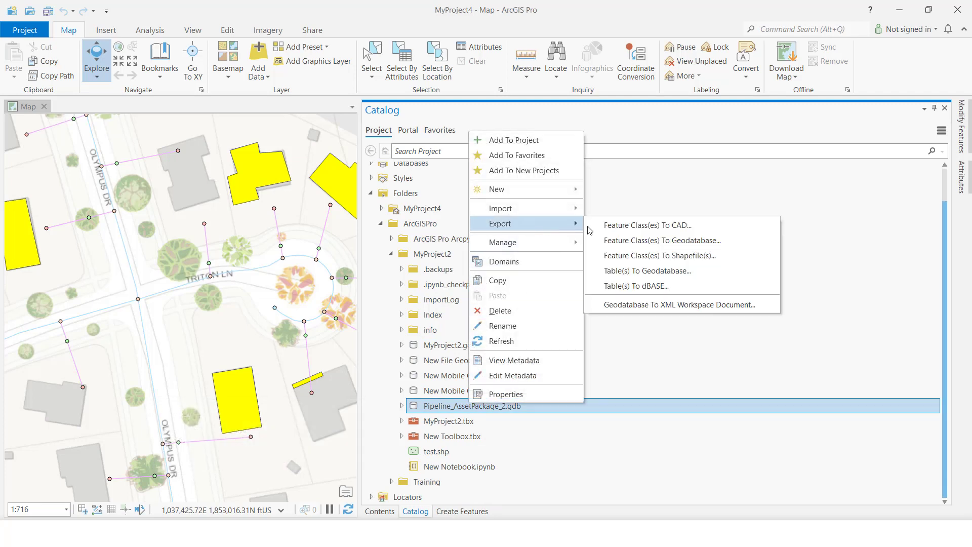
click(620, 231)
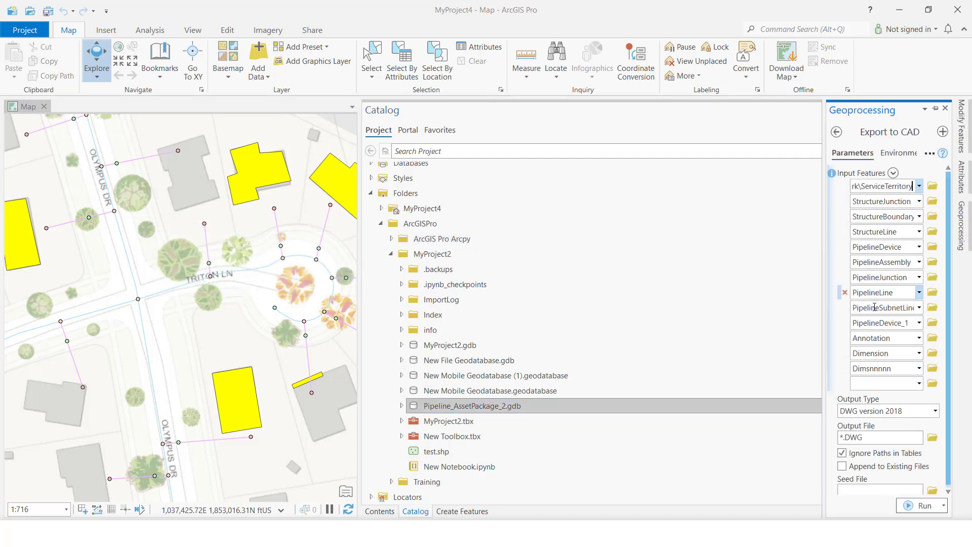
click(551, 404)
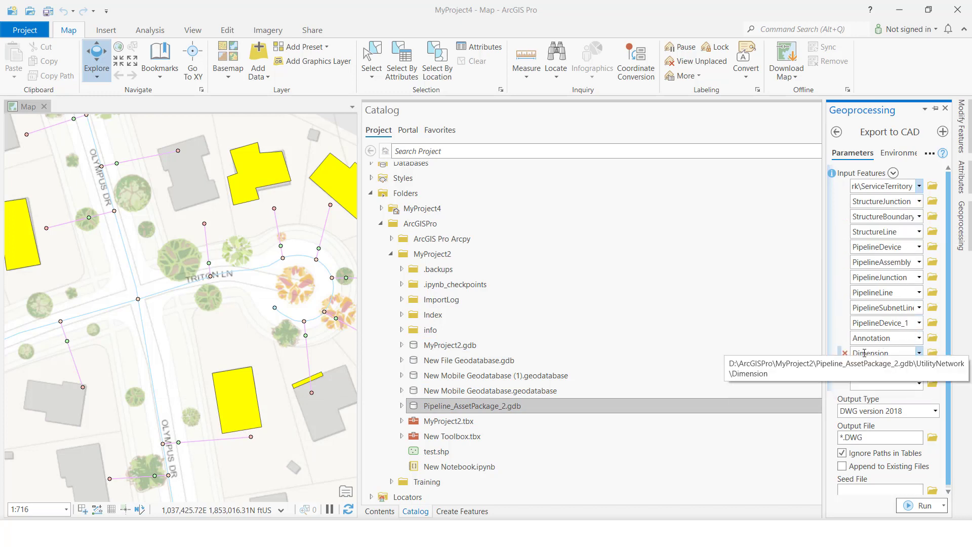
click(846, 323)
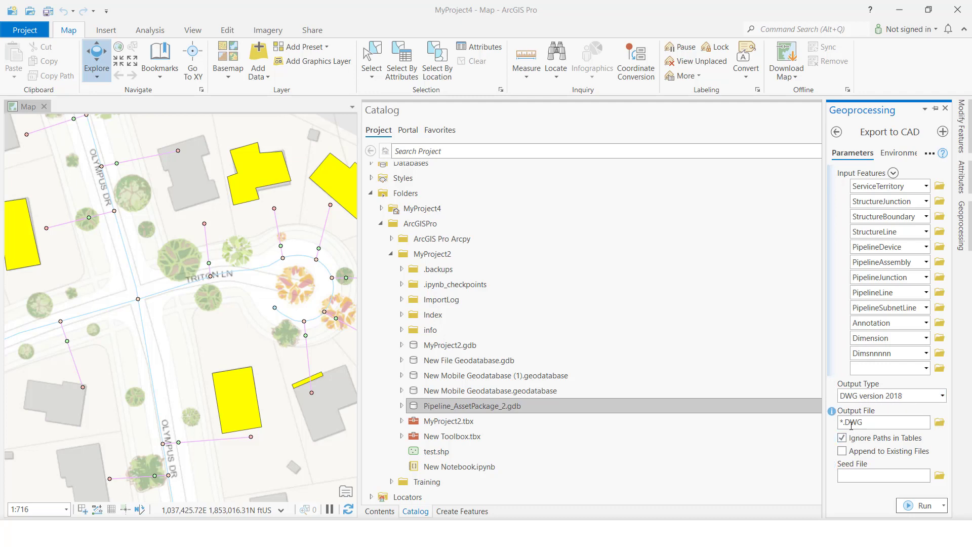
Browse for the Export to CAD output file and enter the name testAutoCAD
click(939, 422)
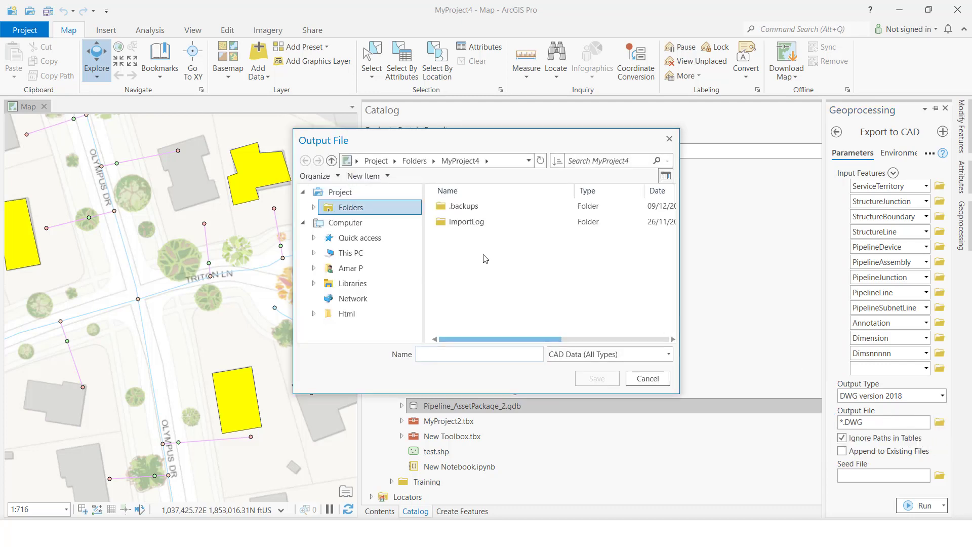
click(418, 162)
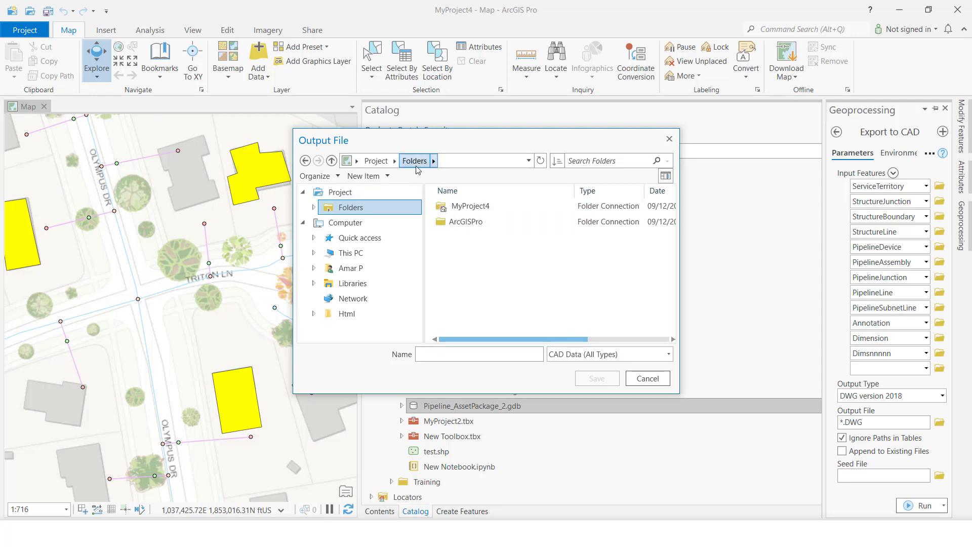
click(470, 210)
double_click(470, 210)
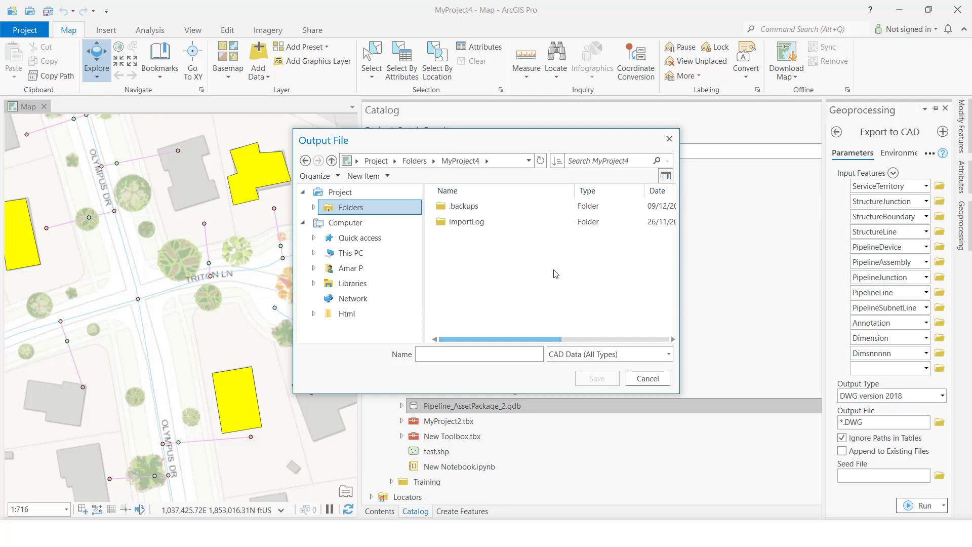
click(418, 161)
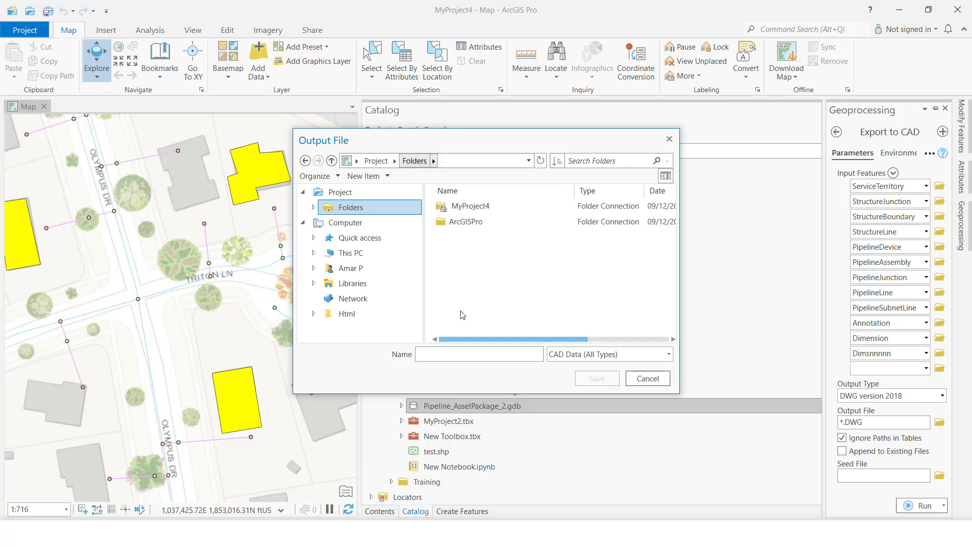
click(468, 352)
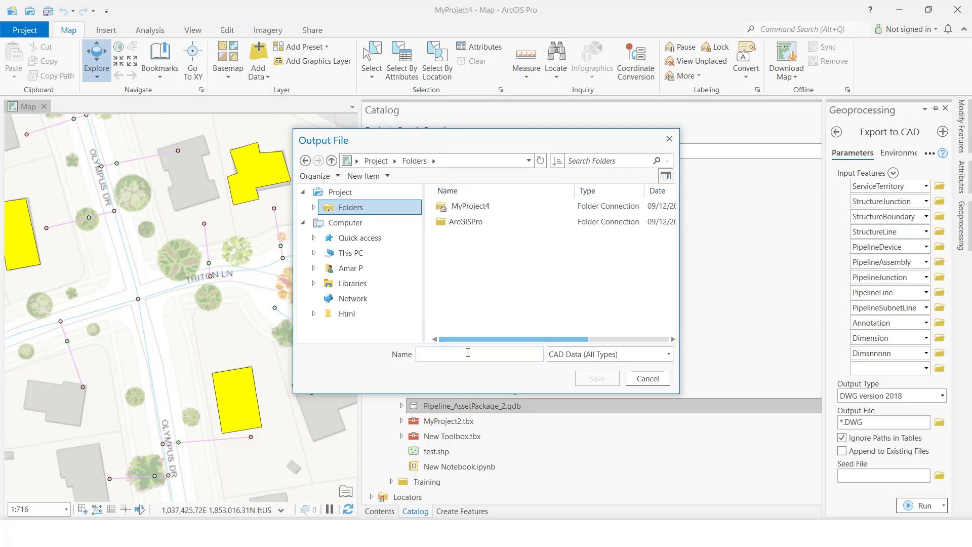
text(testAutoCAD)
Keep the CAD Data type and save testAutoCAD.dwg into the ArcGISPro folder
click(578, 356)
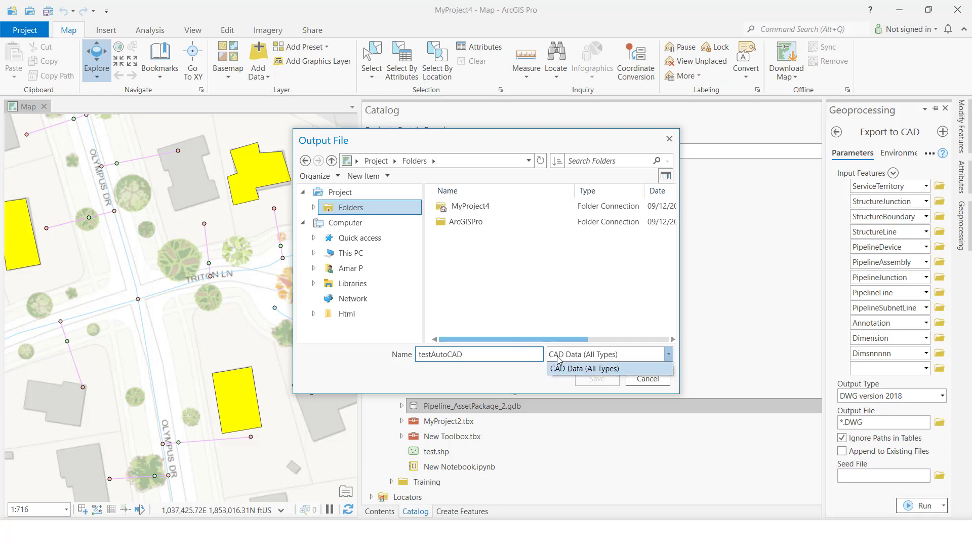
click(544, 356)
click(463, 225)
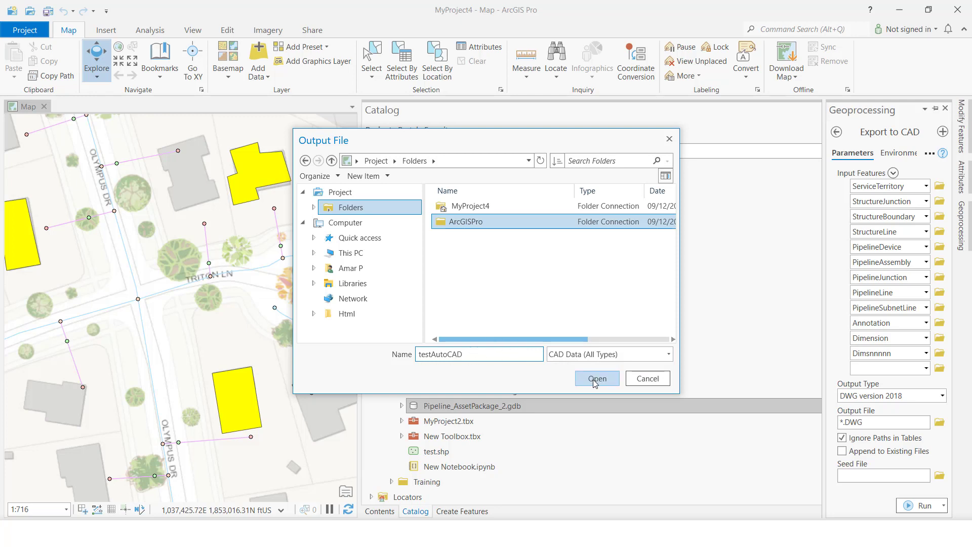
double_click(463, 225)
click(464, 236)
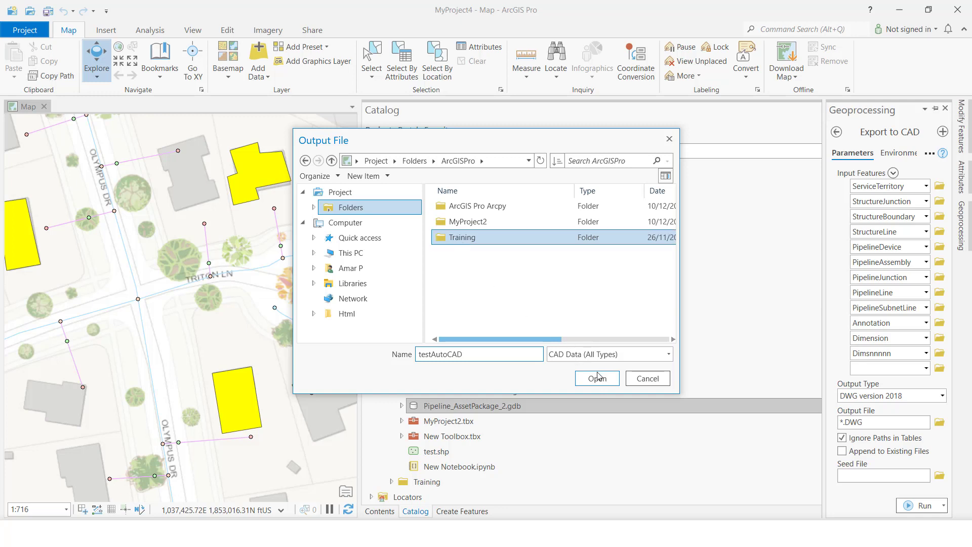
click(464, 267)
click(596, 378)
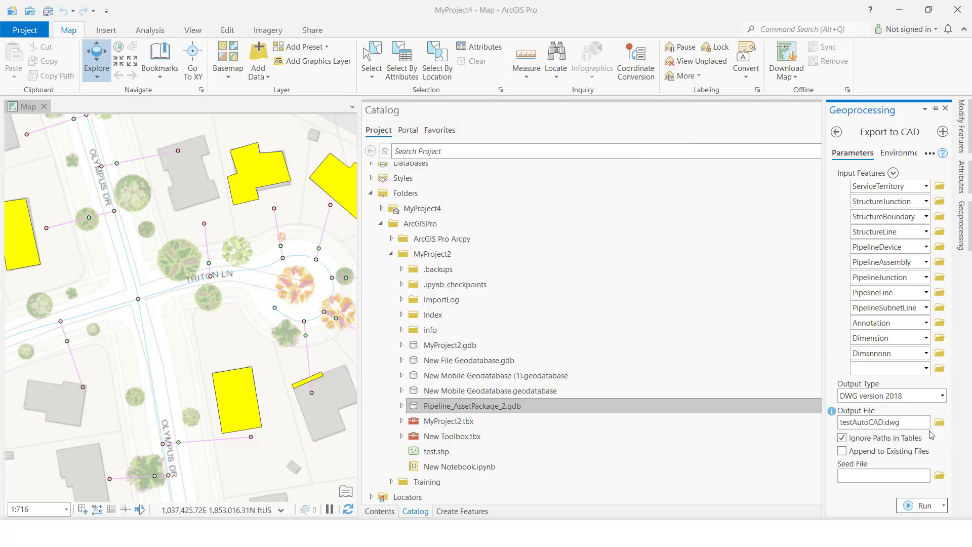
Run the Export to CAD tool and follow its progress details until it completes
click(924, 508)
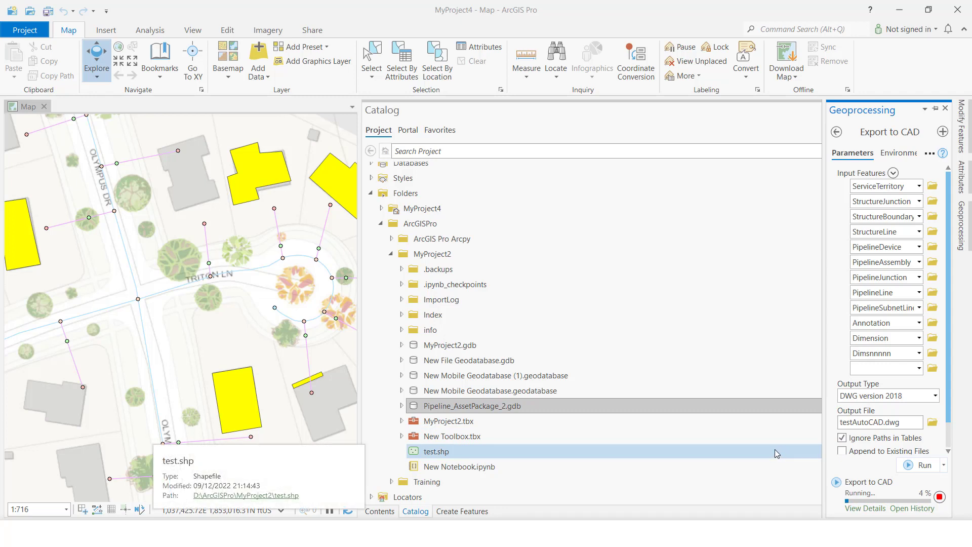
click(856, 508)
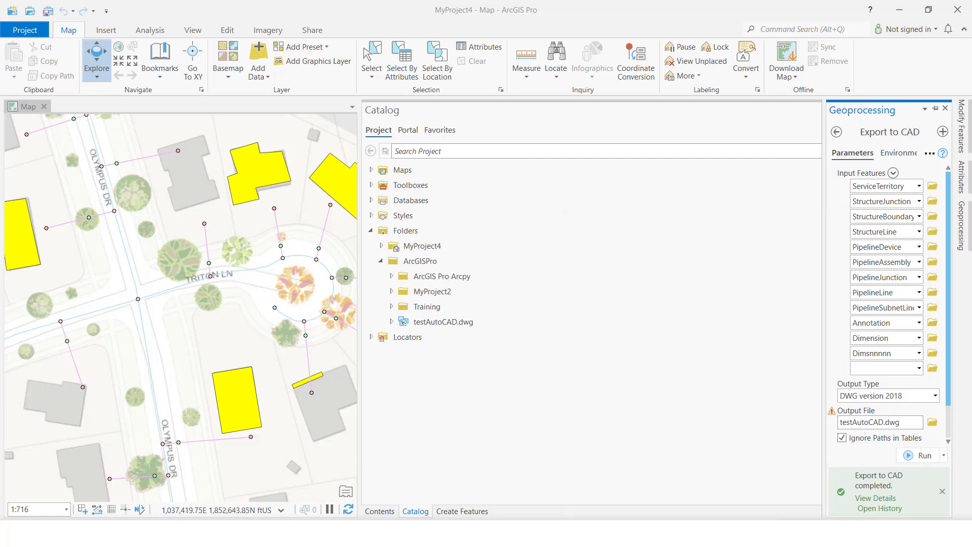
key(alt+Tab)
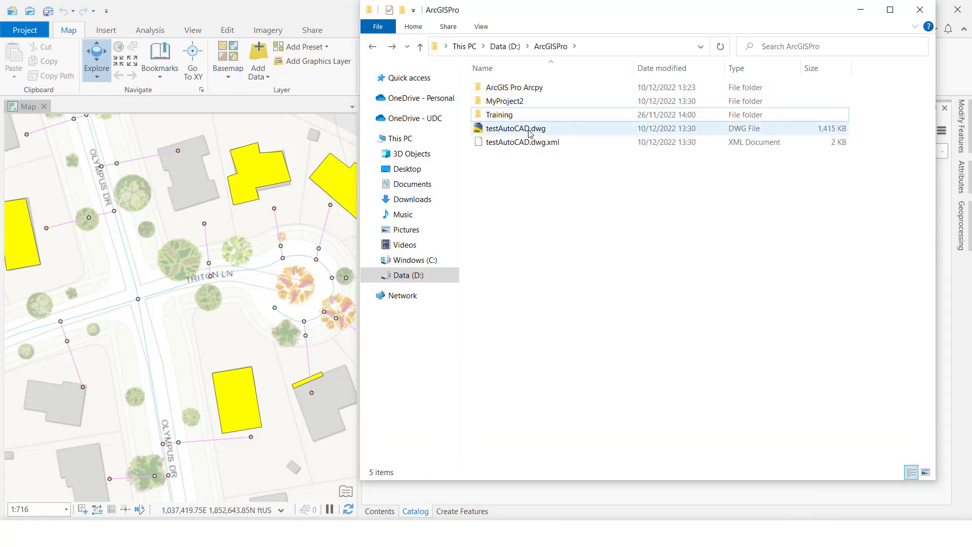
Maximize File Explorer and open testAutoCAD.dwg from D:\ArcGISPro in AutoCAD MEP 2018
click(890, 10)
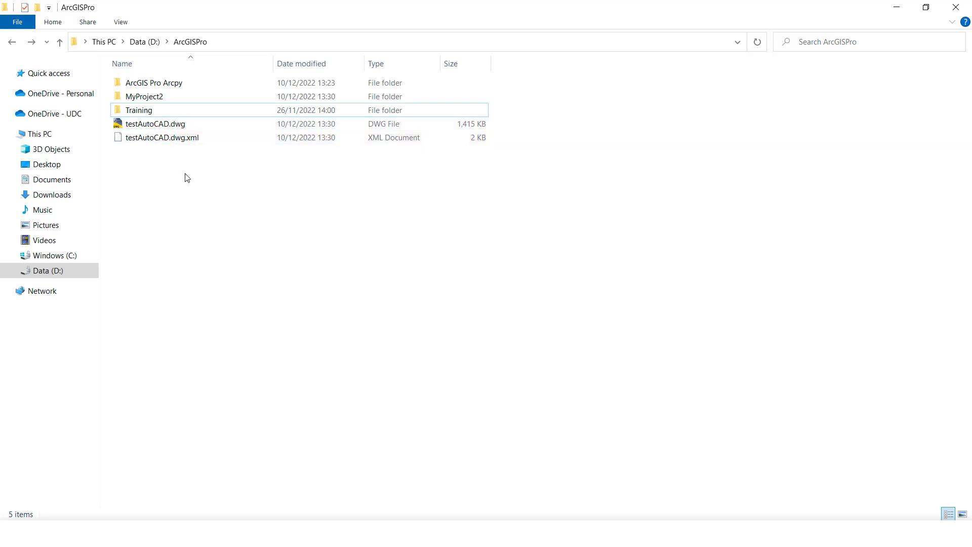
double_click(157, 125)
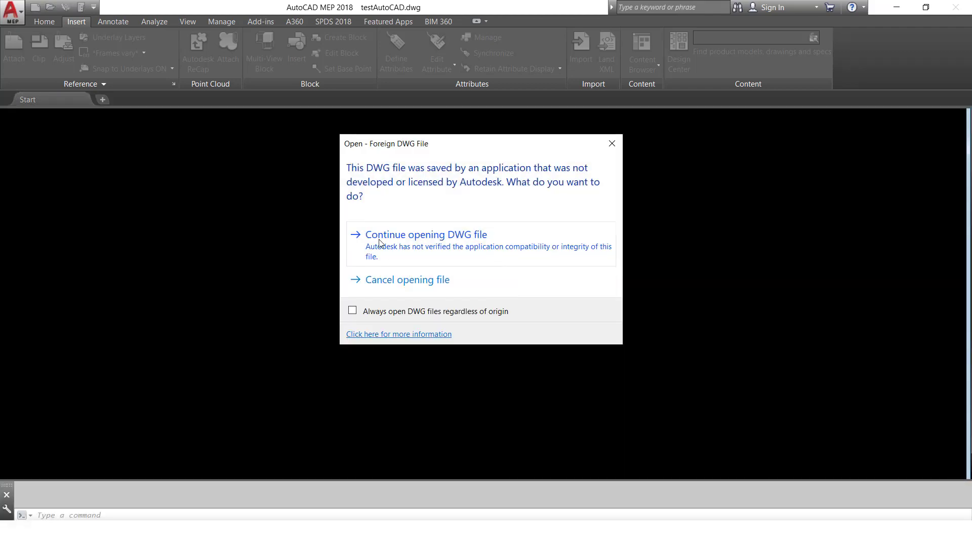
Continue opening the foreign DWG file and close the Properties palette
click(444, 244)
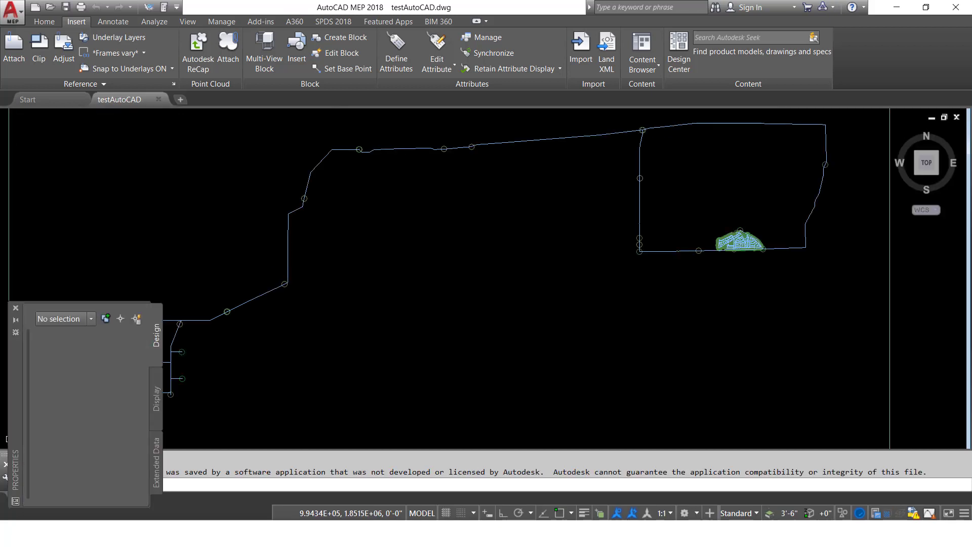
click(16, 308)
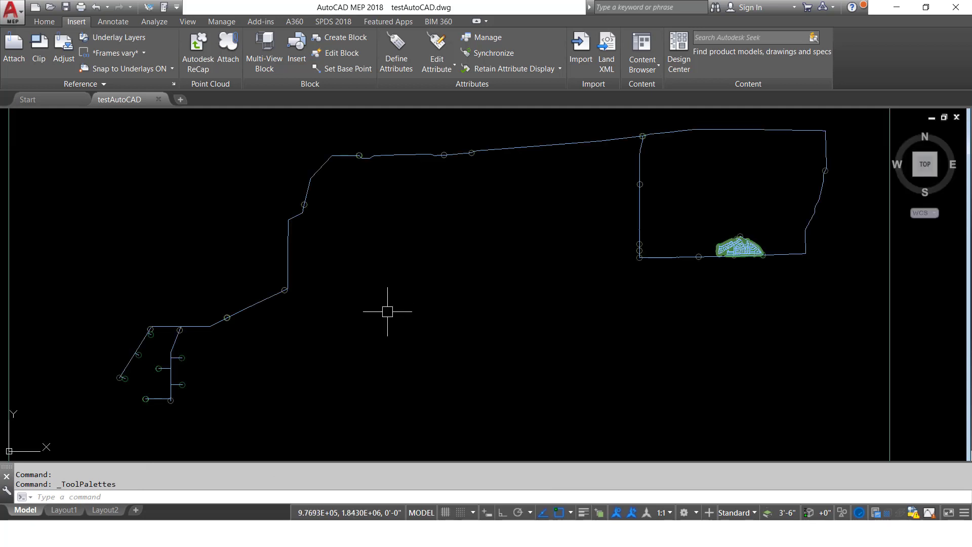
Review the drawing's 14 layers in Layer Properties Manager (LA), then return to ArcGIS Pro
key(Escape)
text(la)
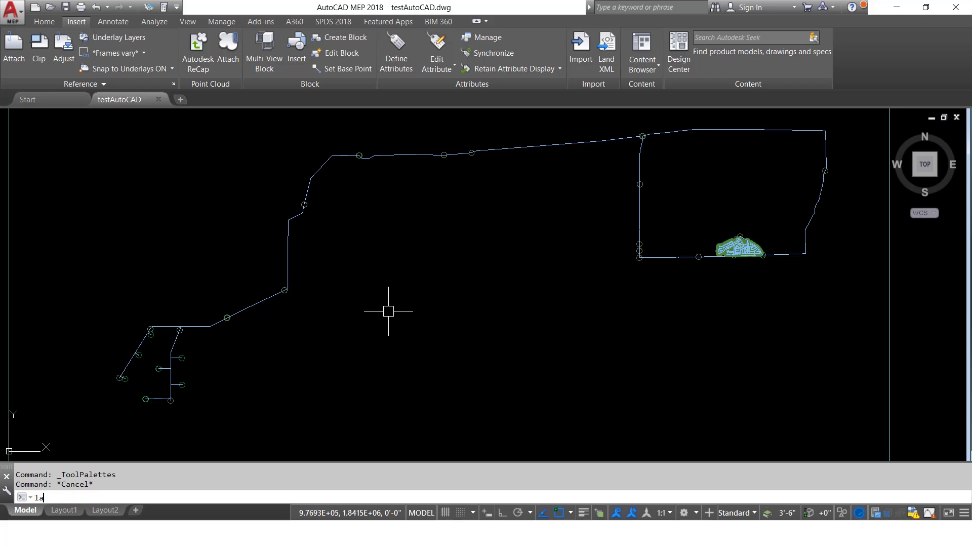
key(space)
key(Return)
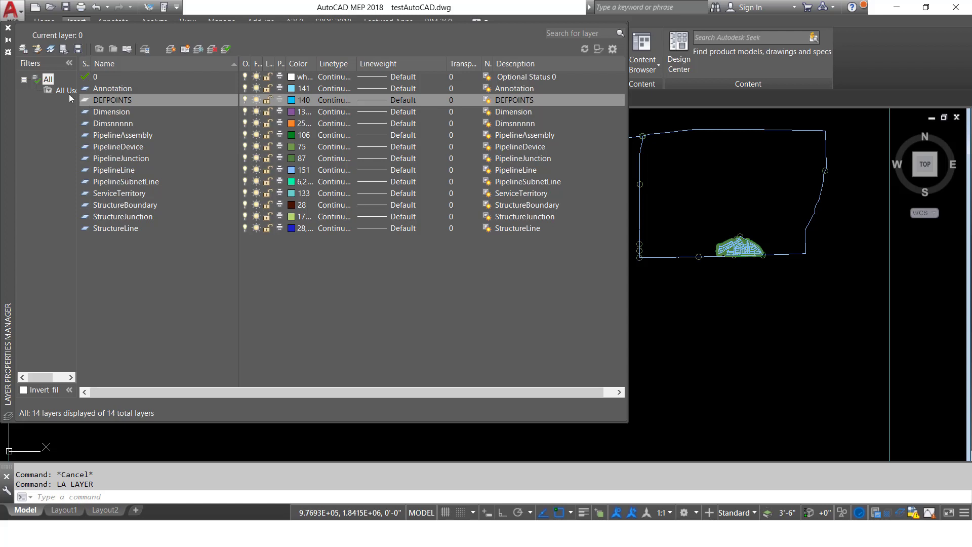
click(8, 28)
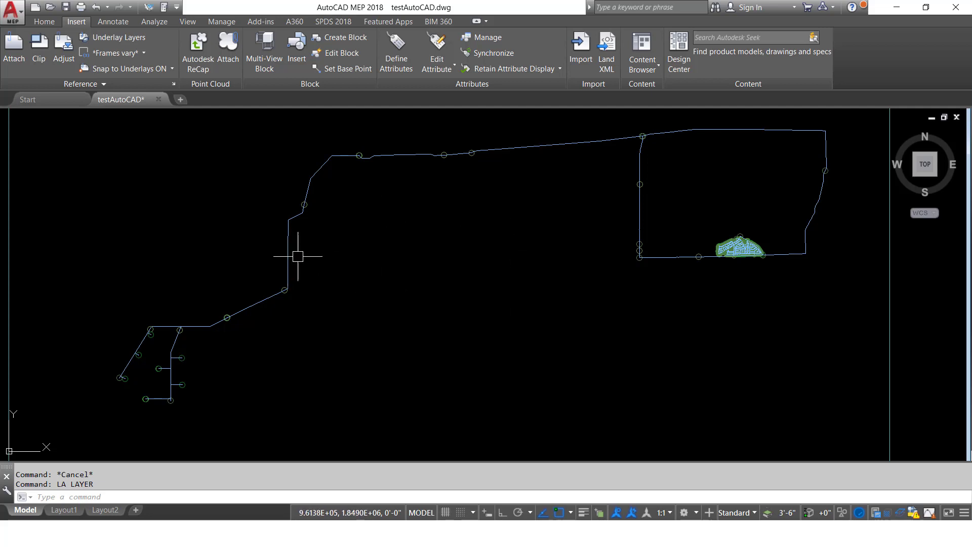
key(alt+Tab)
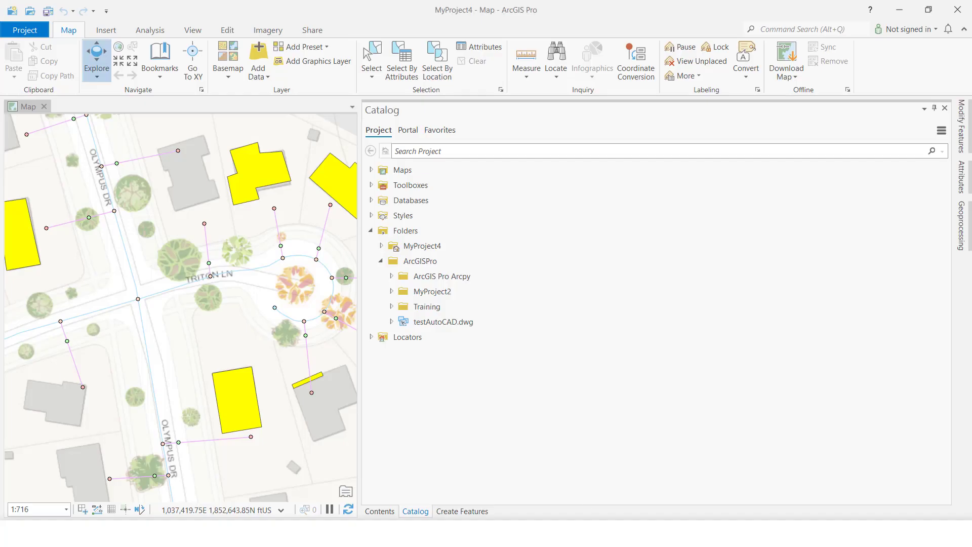
Auto-hide the Catalog pane and open the Contents pane from the View tab
click(933, 108)
click(30, 110)
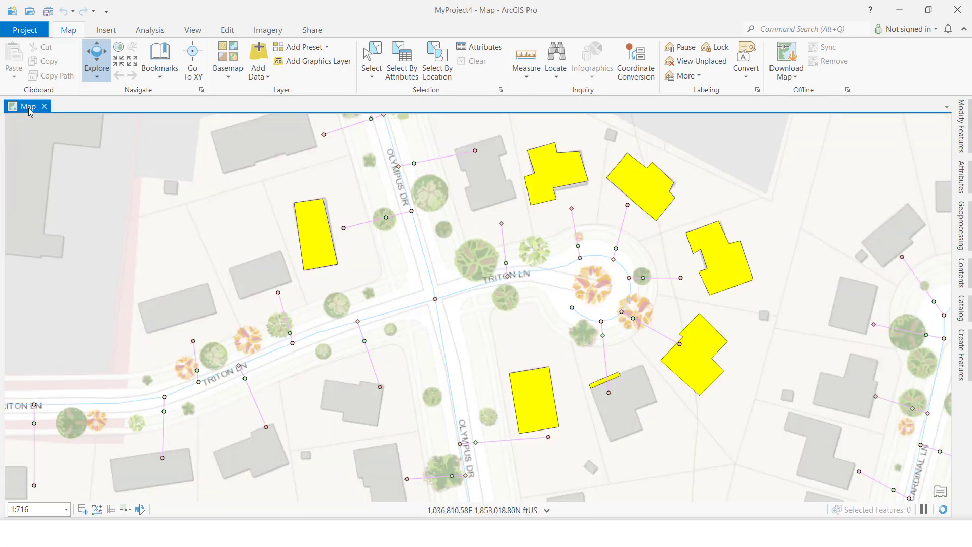
click(106, 31)
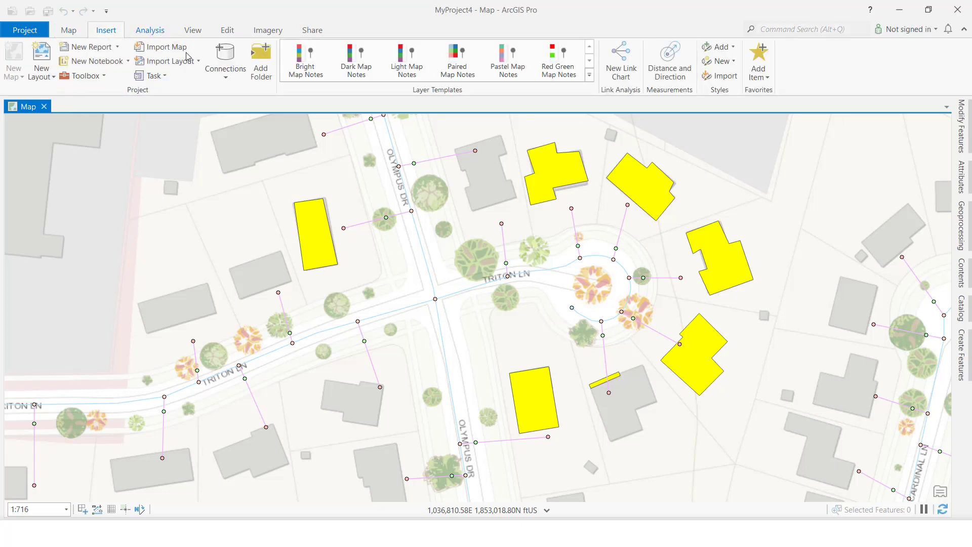
click(193, 30)
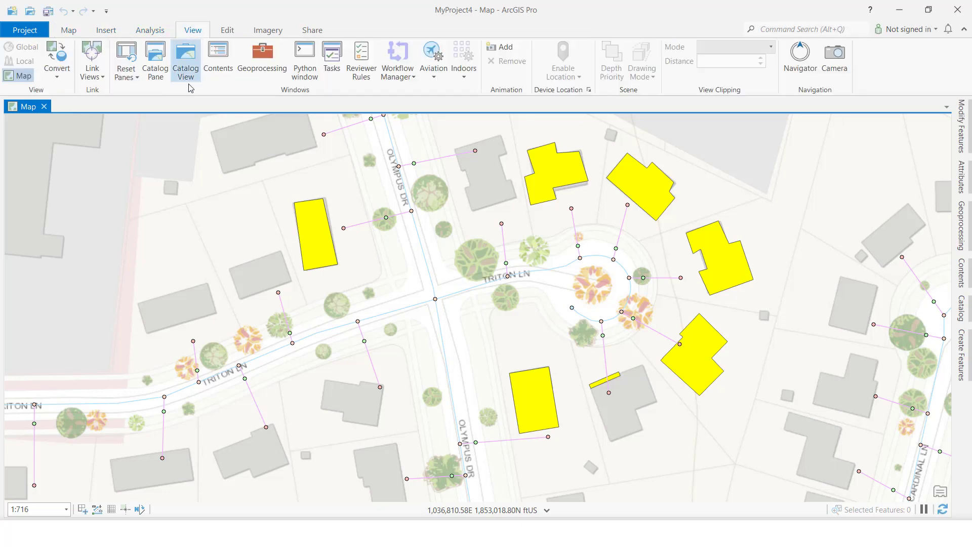
click(217, 73)
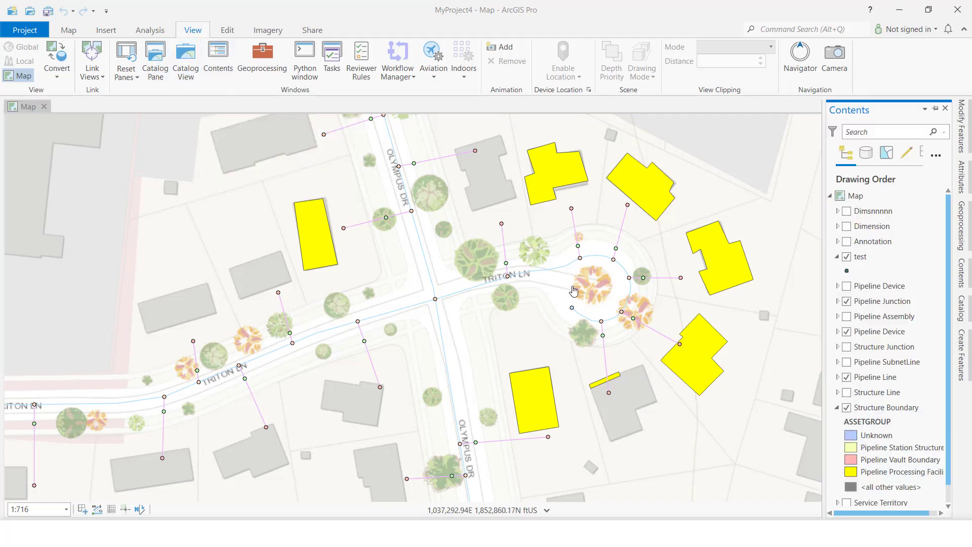
Pan and zoom out to show the whole pipeline network around Naperville
drag(569, 344, 580, 303)
scroll(579, 304, down, 5)
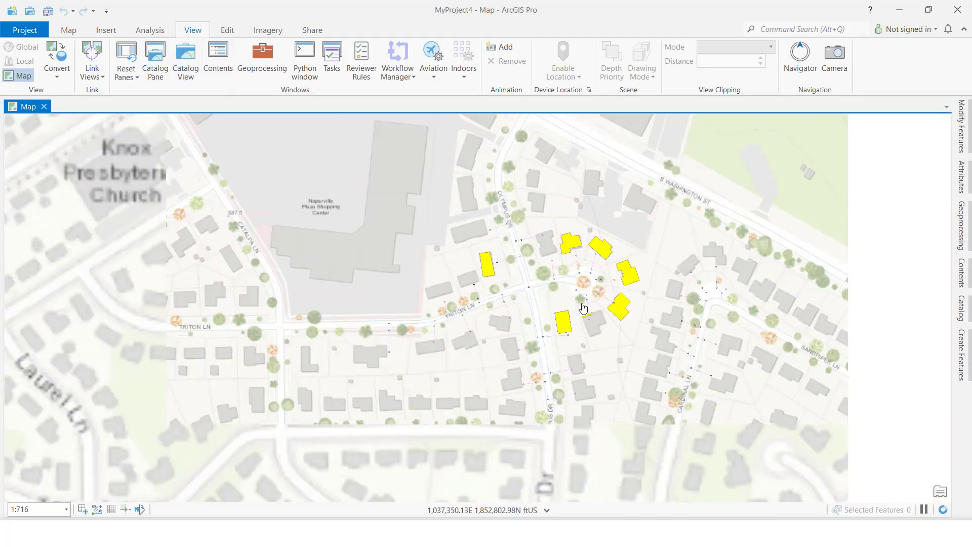
scroll(601, 233, down, 3)
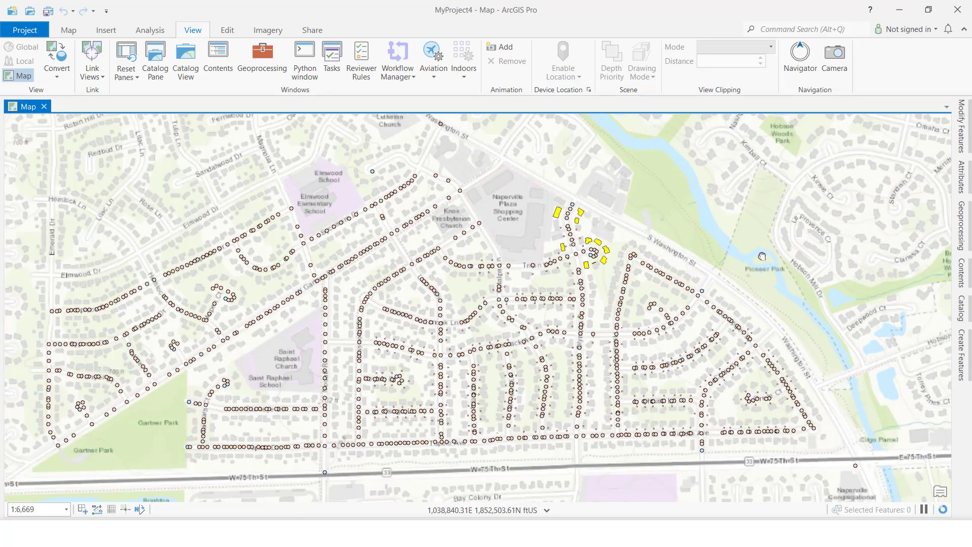
scroll(755, 254, down, 2)
scroll(695, 260, down, 2)
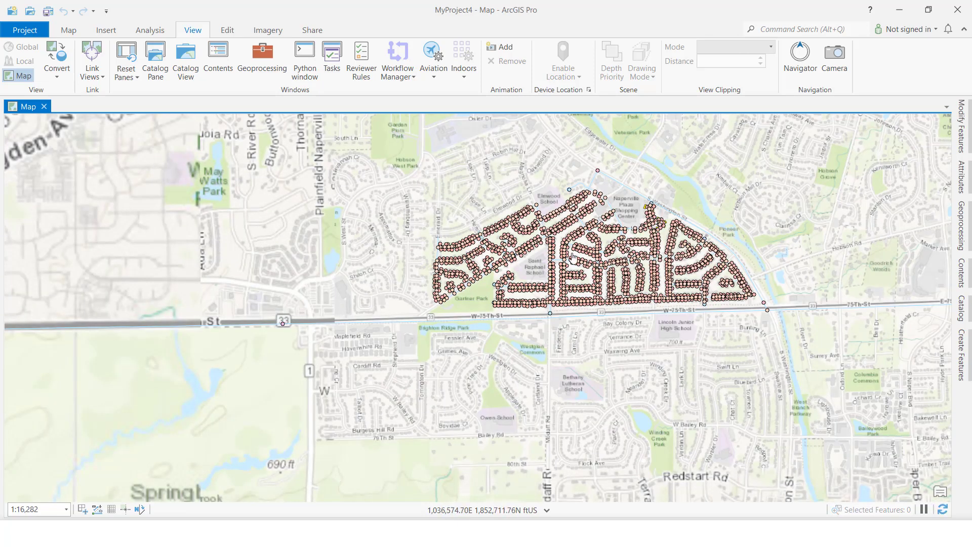
scroll(595, 276, down, 4)
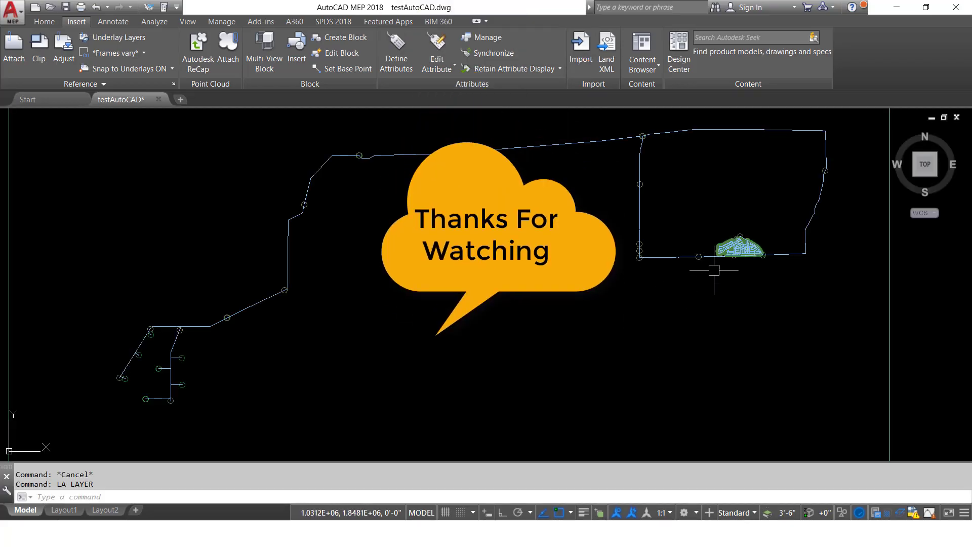
Zoom in and back out on testAutoCAD.dwg so the full exported pipeline outline fits the view
scroll(734, 259, up, 5)
scroll(612, 274, down, 4)
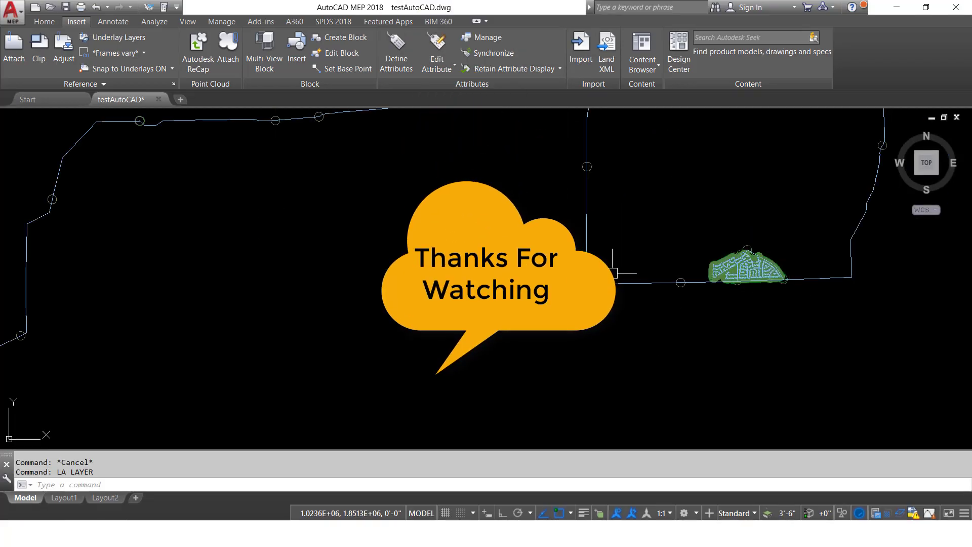
scroll(612, 273, down, 2)
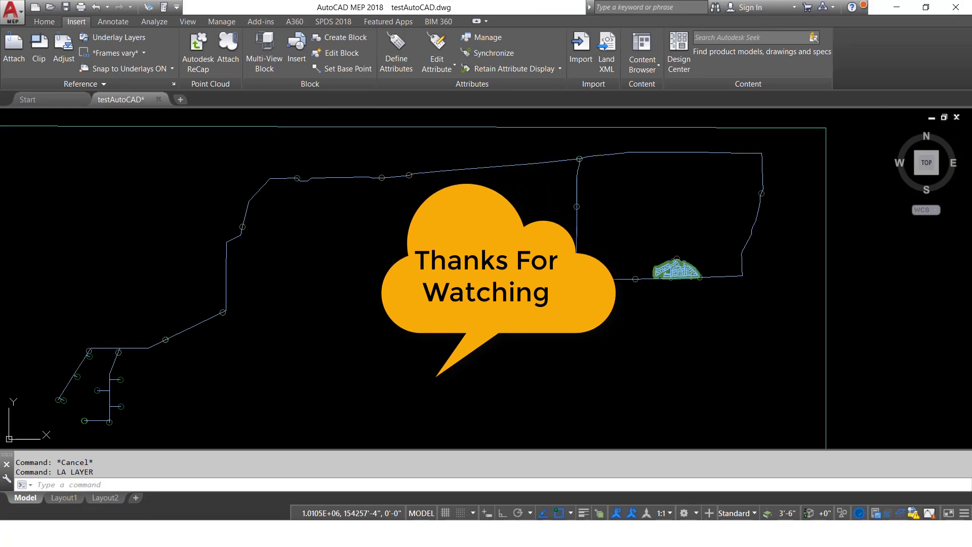